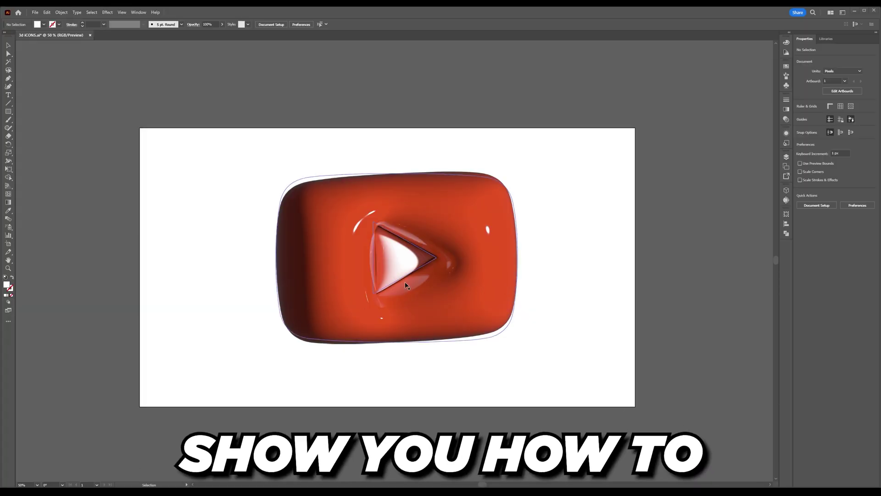
Step: Change the zoom in 3d ICONS.ai so the whole artboard of 3D brand icons is visible
key("ctrl+1")
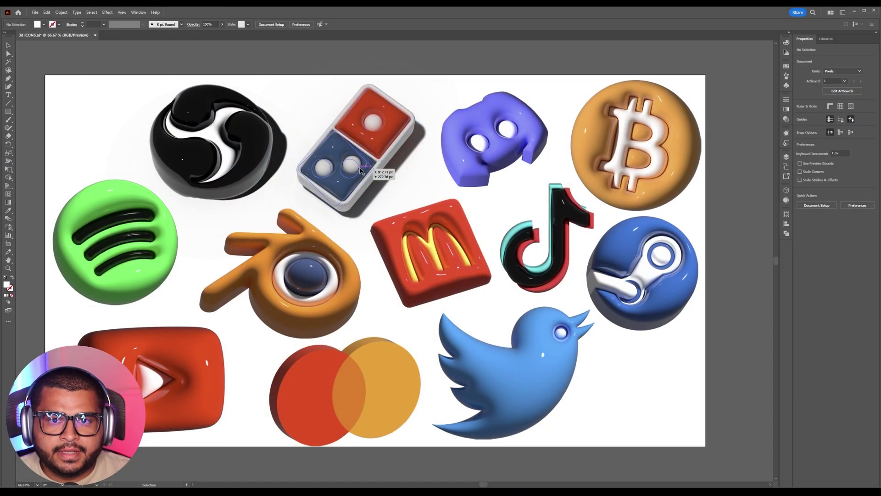
Step: Open Illustrator's Asset Export panel as a floating panel from the Window menu
left_click(786, 177)
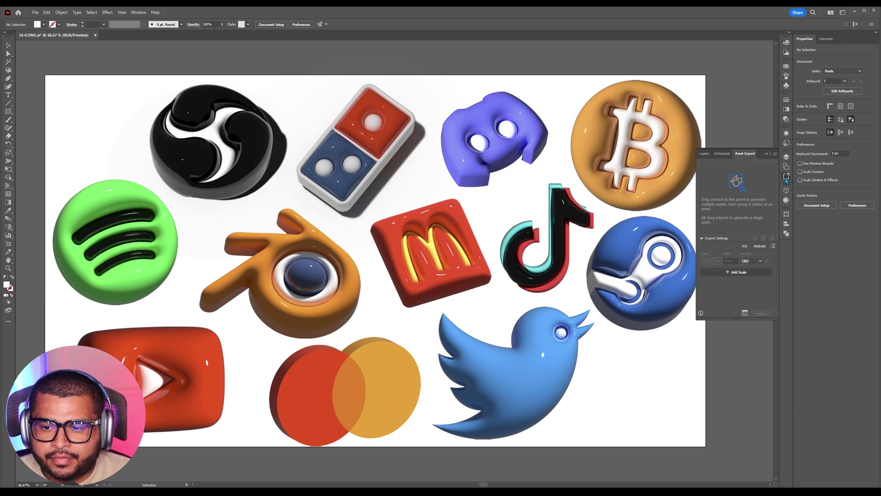
left_click(785, 178)
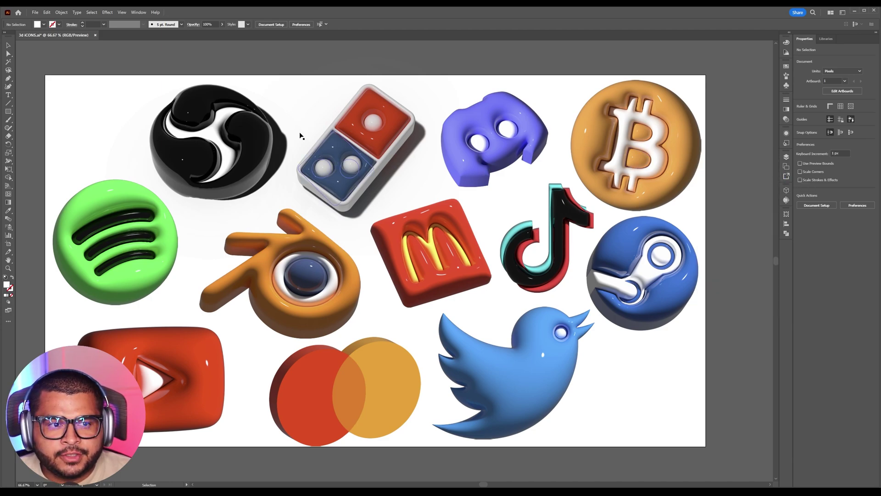
left_click(138, 12)
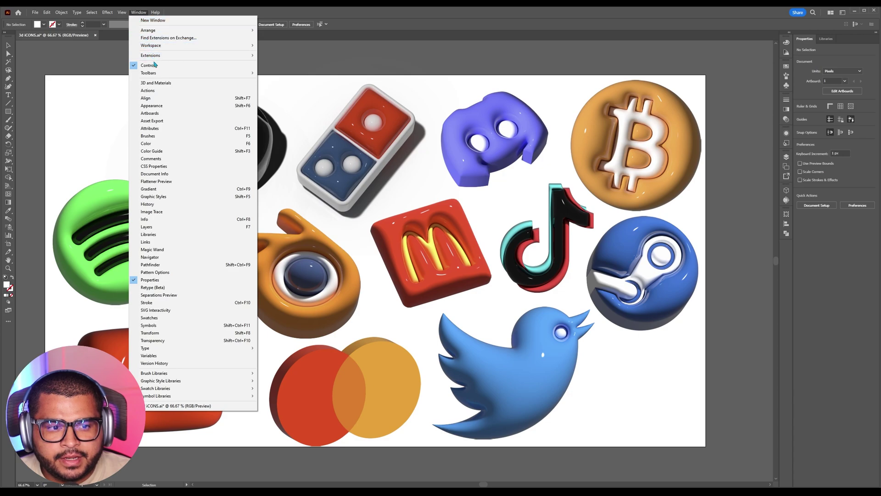
left_click(152, 121)
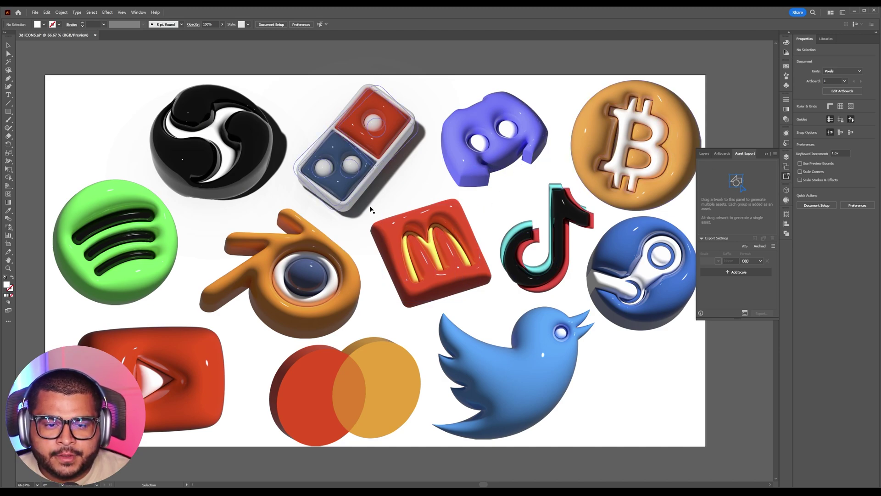
Step: Add the 3D YouTube icon as an export asset with OBJ format and suffix 'Youtube'
left_click_drag(173, 351, 743, 186)
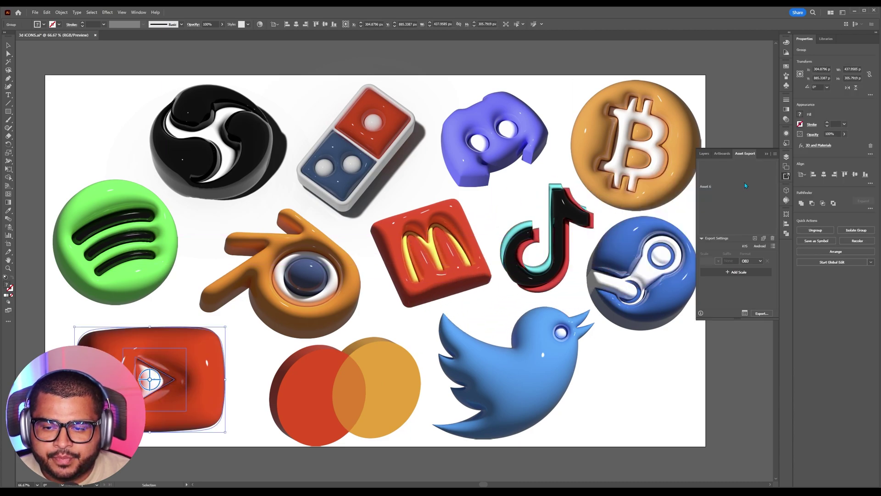
left_click(753, 261)
left_click(751, 329)
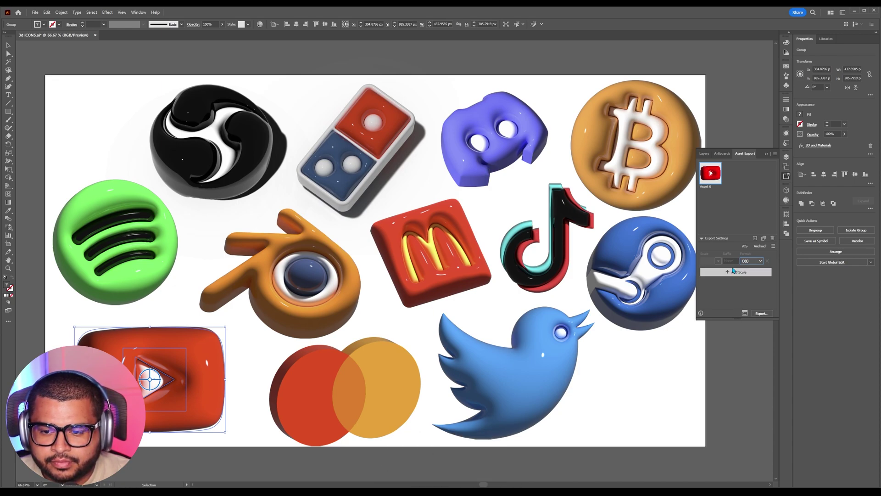
left_click(733, 260)
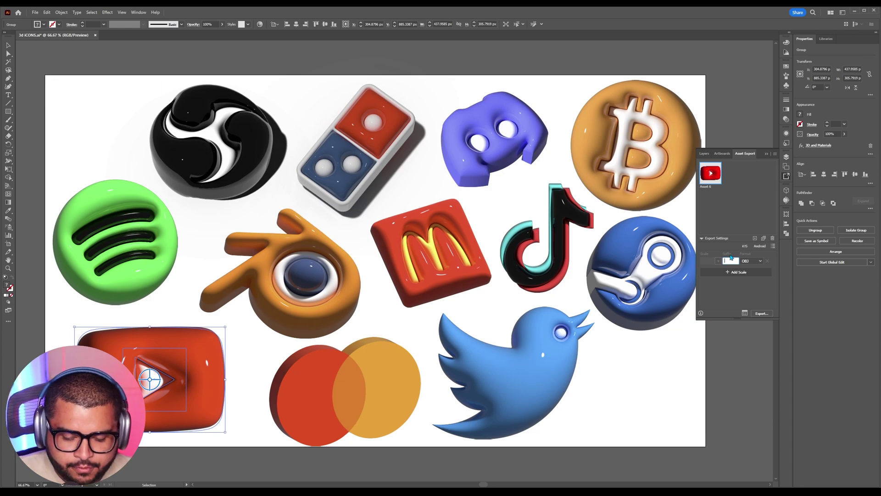
type("Youtube")
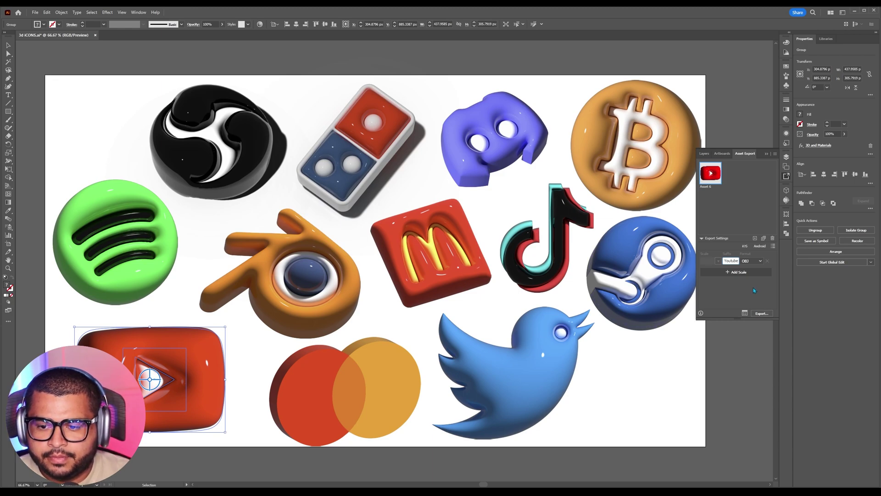
key("Return")
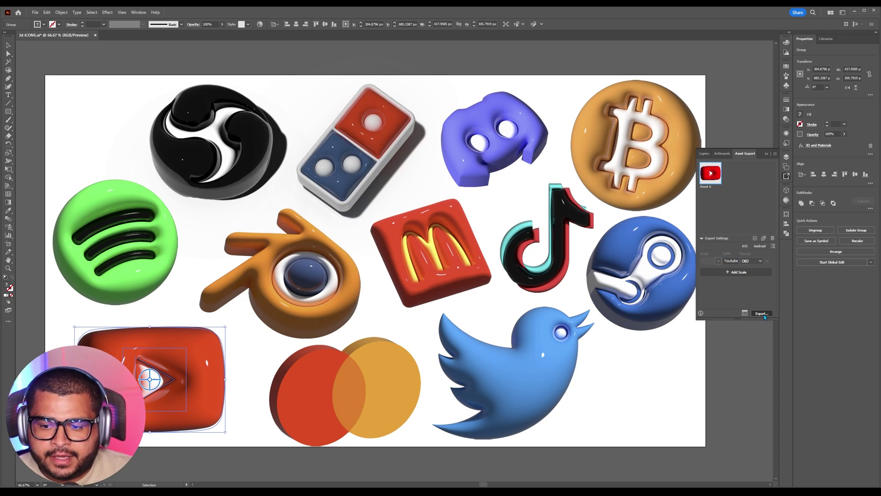
Step: Export the YouTube OBJ asset into the Desktop folder
left_click(764, 315)
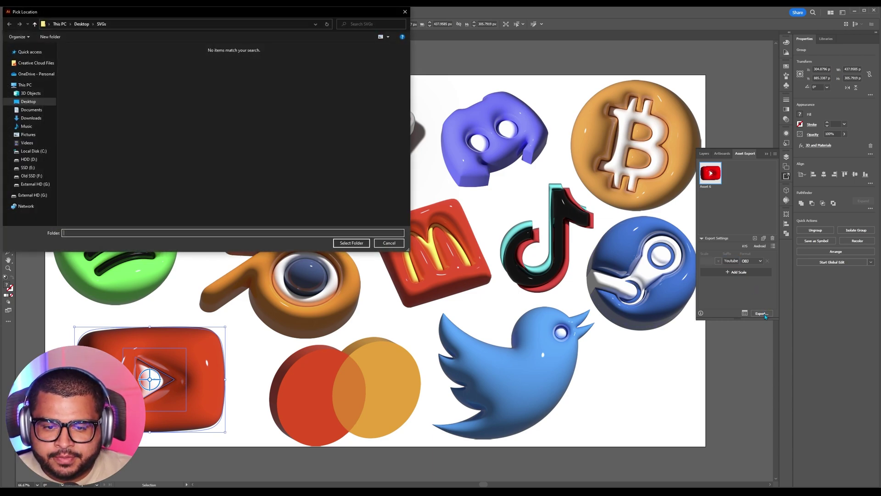
left_click(29, 102)
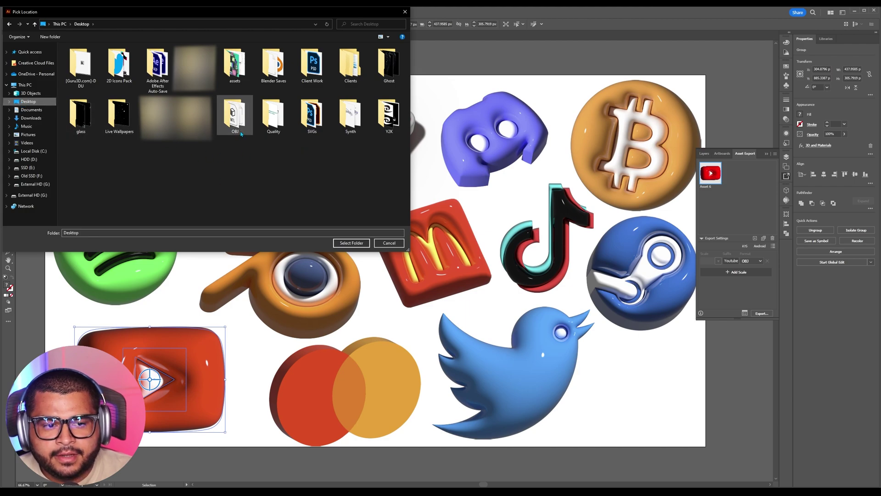
left_click(351, 243)
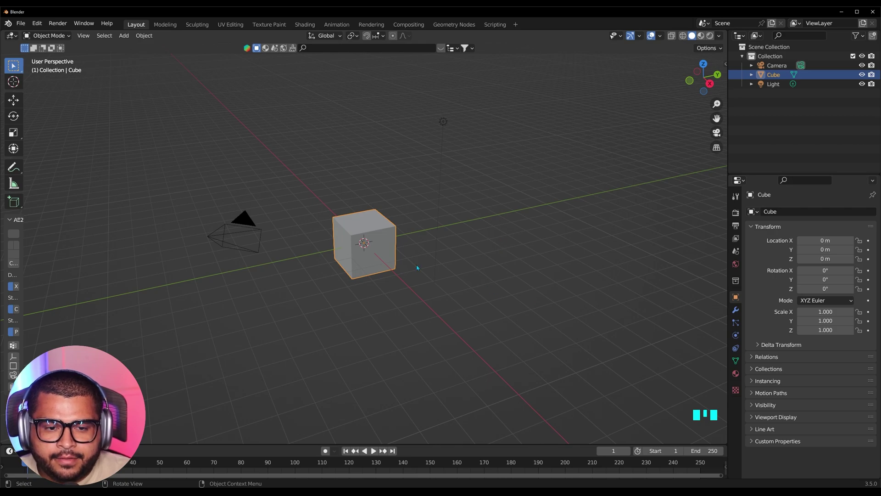
Step: Box-select Blender's default camera, cube and light and delete them
left_click(543, 138)
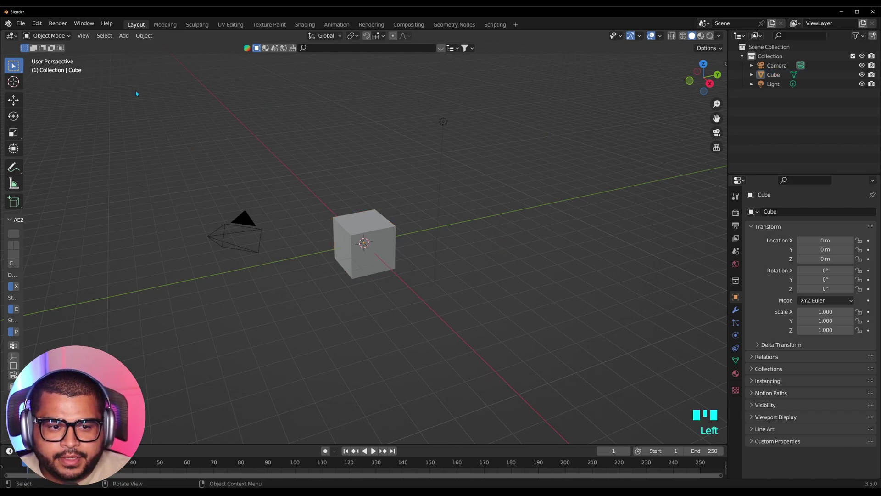
left_click_drag(135, 89, 605, 340)
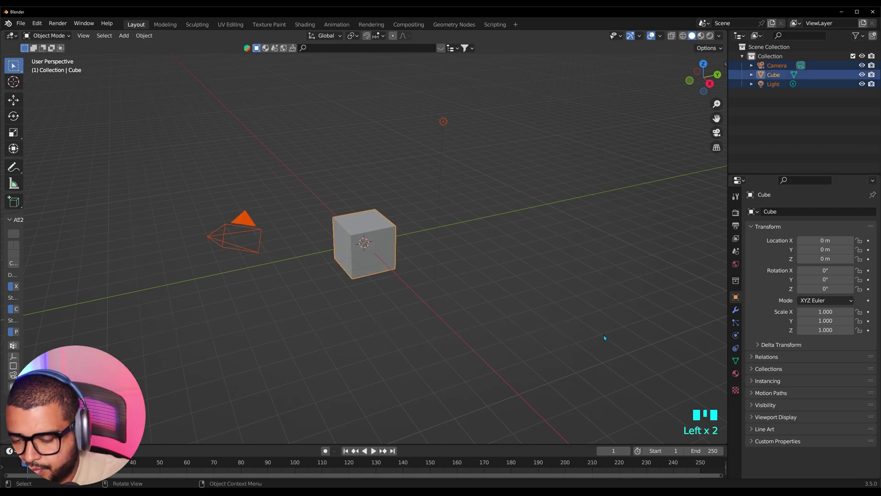
key("Delete")
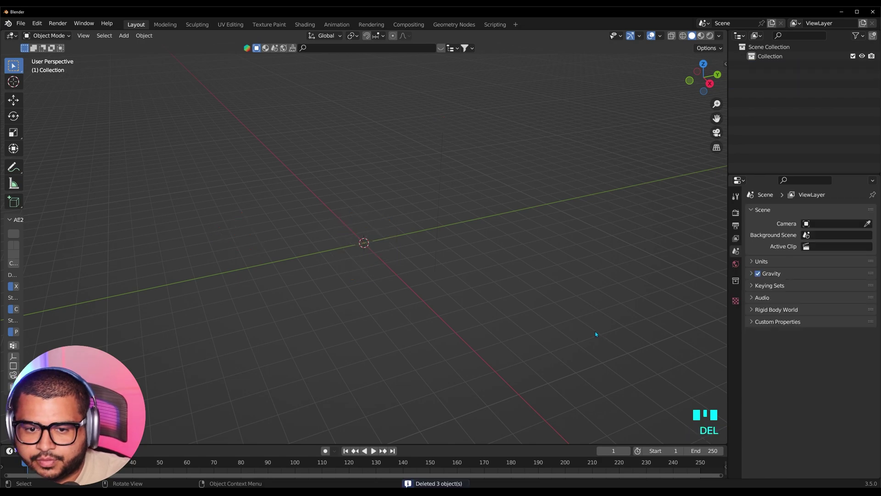
Step: In the Wavefront OBJ importer, choose Asset 6Youtube.obj from the Desktop OBJ folder
left_click(21, 23)
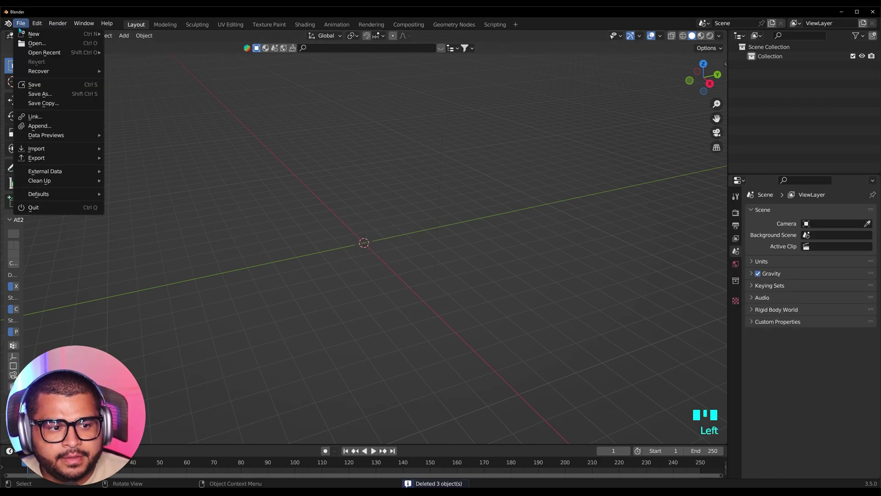
mouse_move(64, 148)
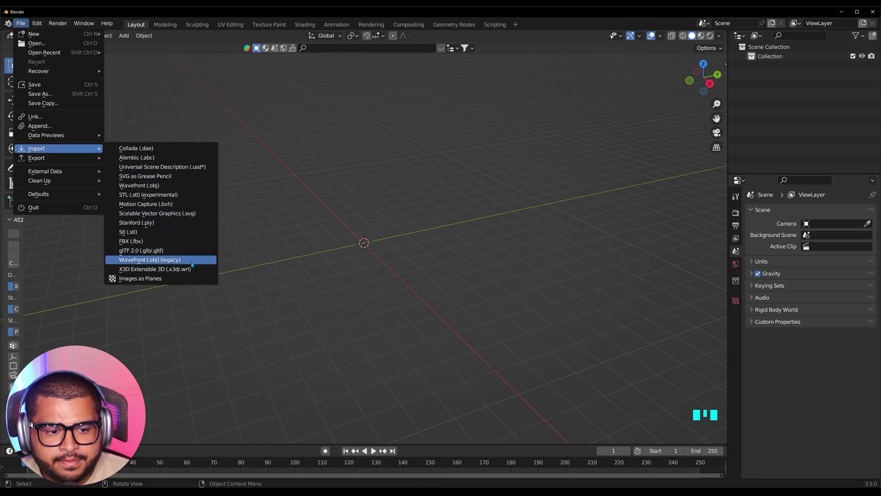
left_click(148, 260)
left_click(208, 254)
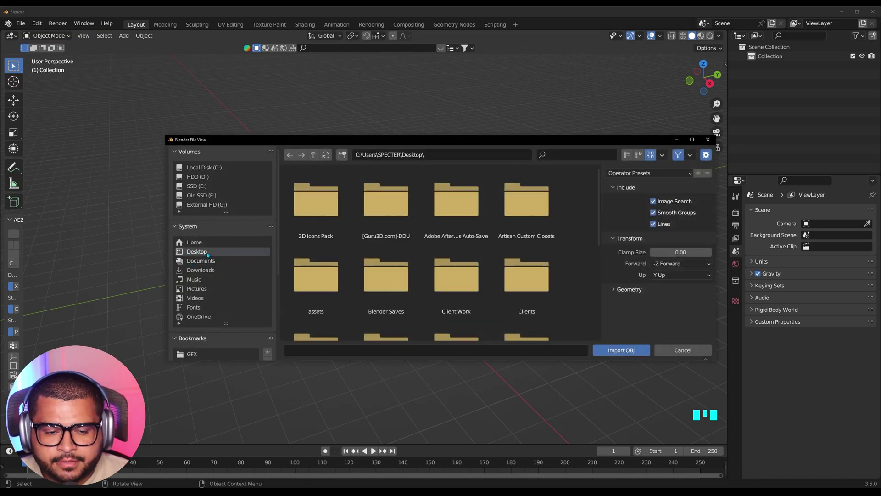
scroll(475, 273, "down", 3)
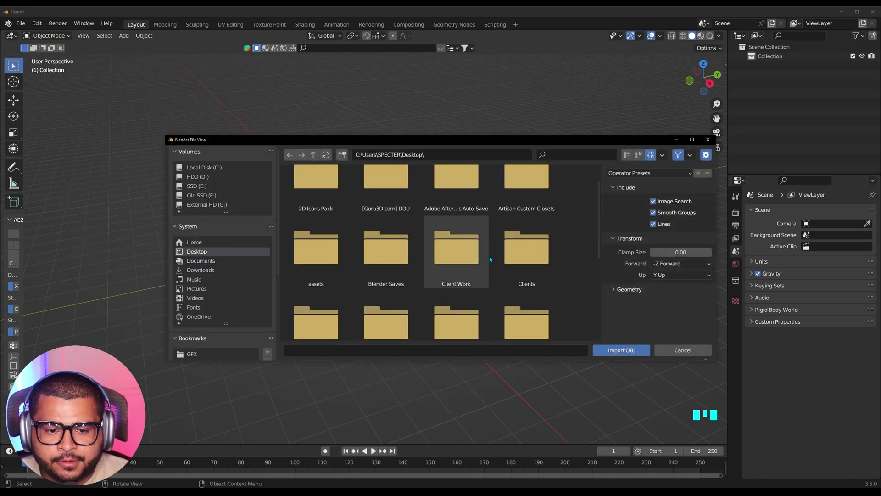
scroll(485, 256, "down", 2)
left_click(389, 241)
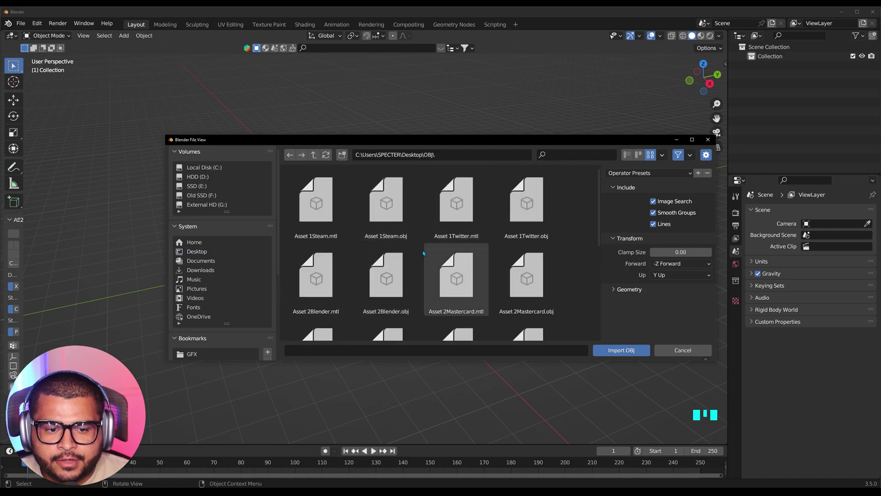
scroll(423, 253, "down", 1)
scroll(423, 253, "down", 5)
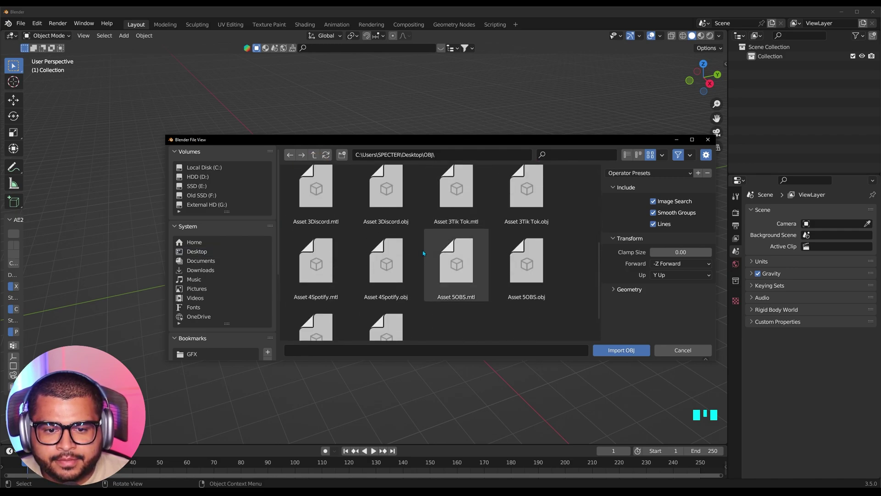
scroll(423, 253, "down", 1)
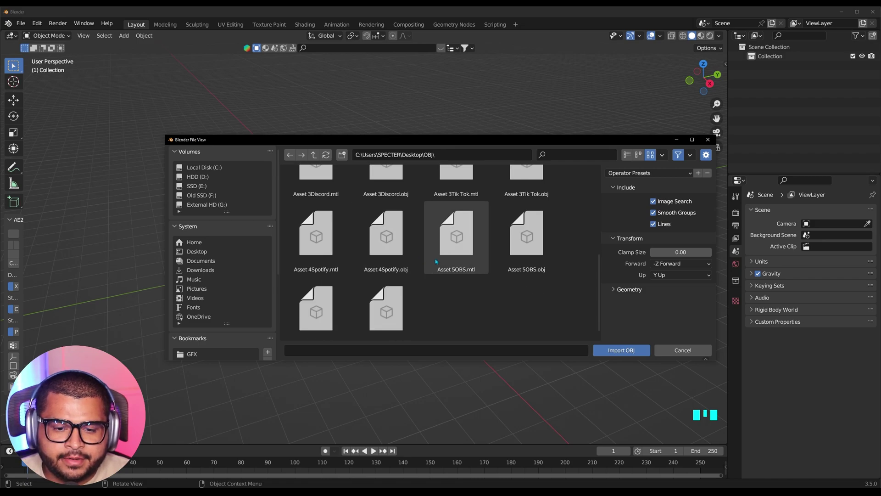
scroll(524, 289, "down", 1)
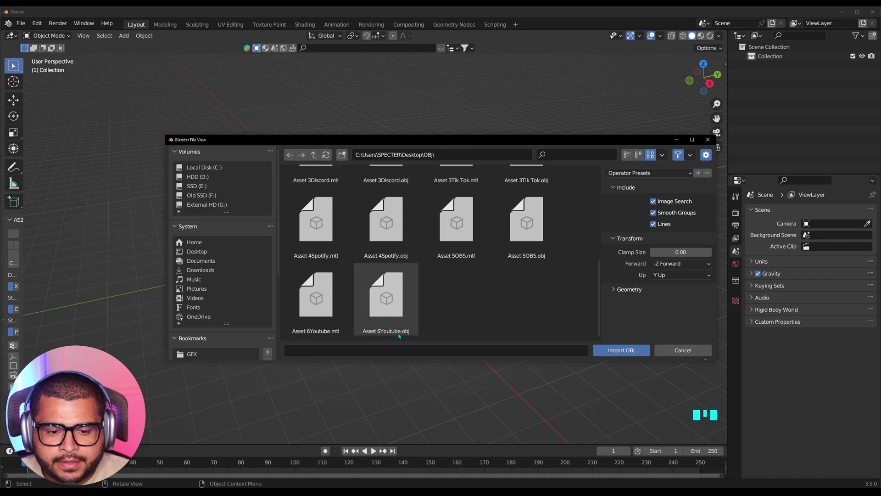
left_click(400, 305)
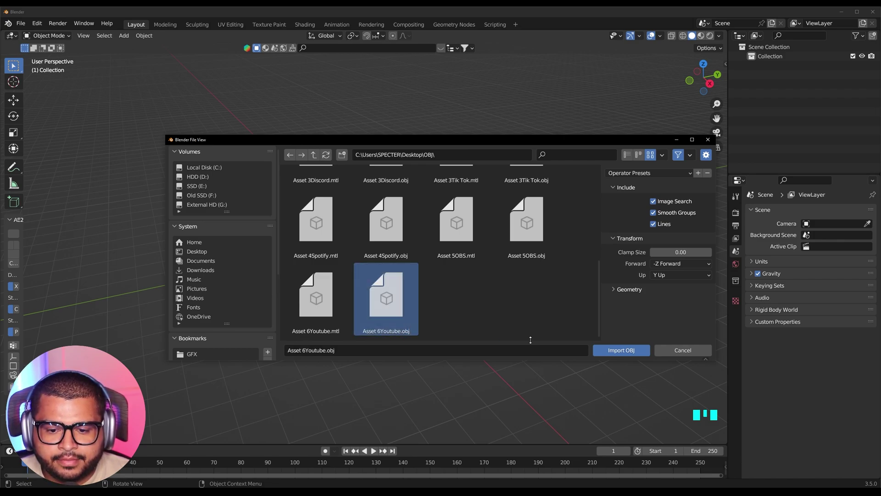
Step: Import the YouTube model and view it from the front
left_click(620, 351)
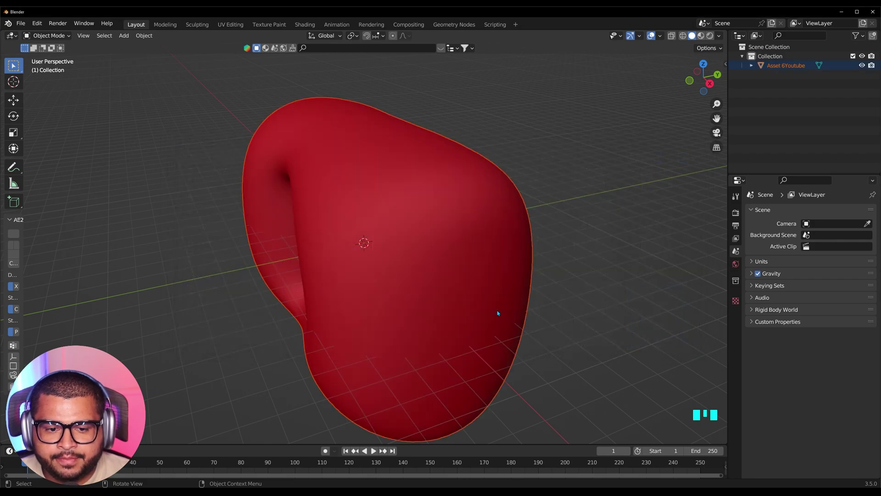
scroll(412, 350, "down", 3)
mouse_move(413, 350)
middle_mouse_down()
mouse_move(374, 367)
mouse_move(411, 356)
middle_mouse_up()
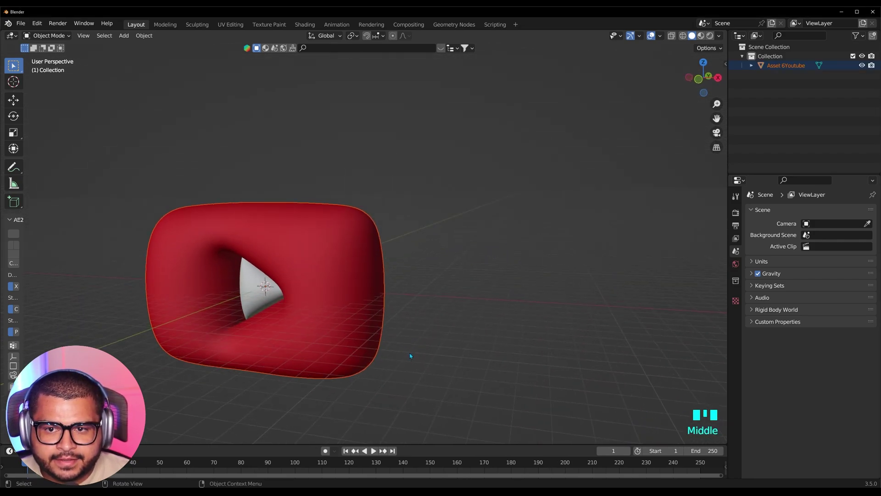
middle_click_drag(327, 361, 374, 356, "shift")
scroll(415, 320, "down", 3)
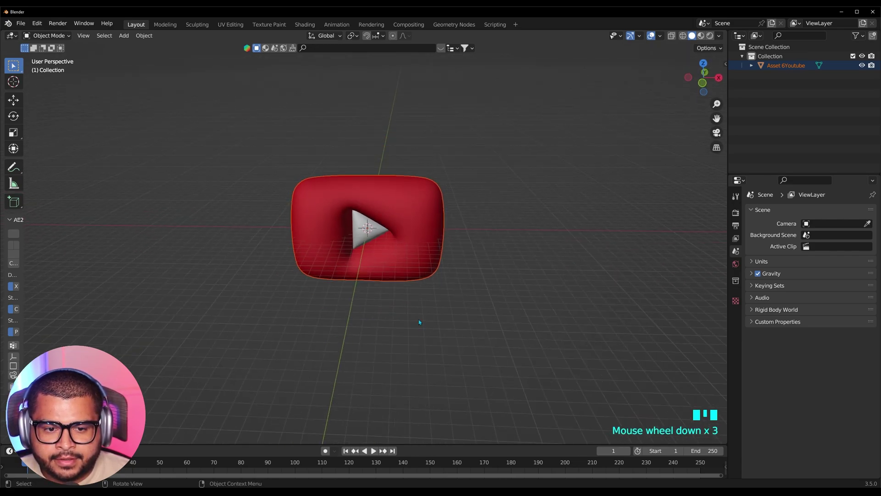
scroll(408, 366, "up", 4)
Step: Scale the YouTube logo down to 0.131
left_click(468, 179)
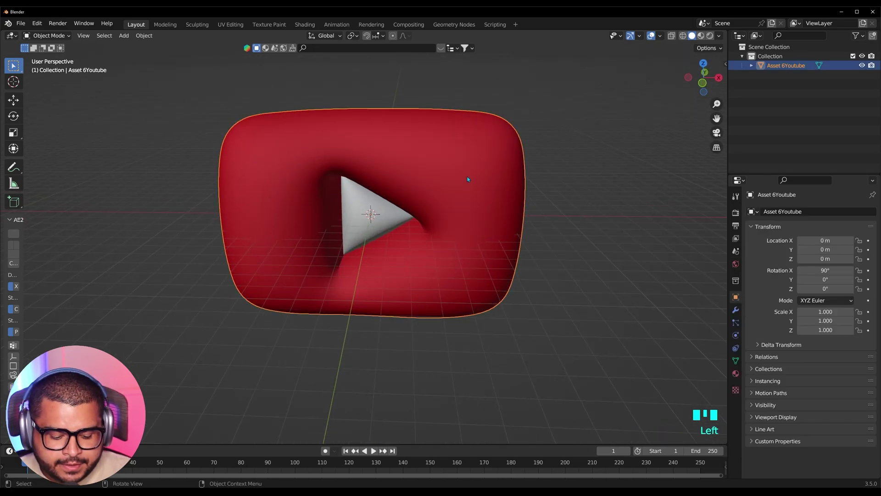
key("s")
left_click(397, 274)
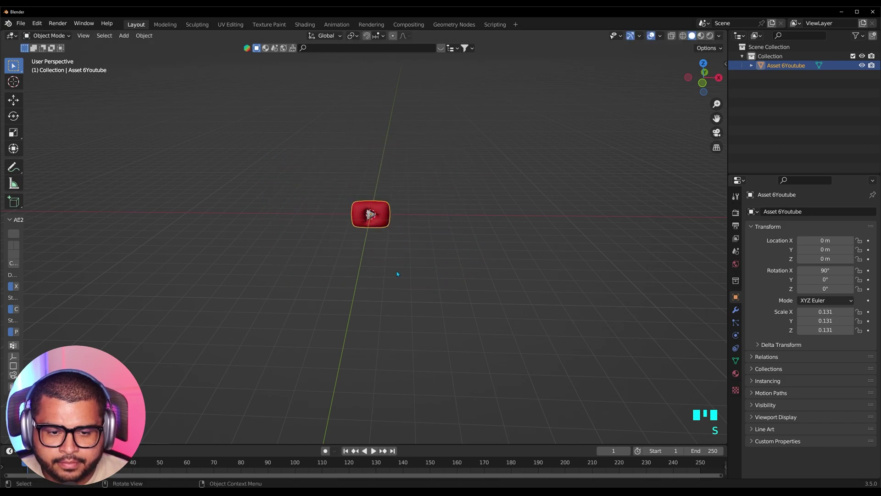
scroll(397, 273, "up", 7)
middle_click_drag(422, 246, 417, 287, "shift")
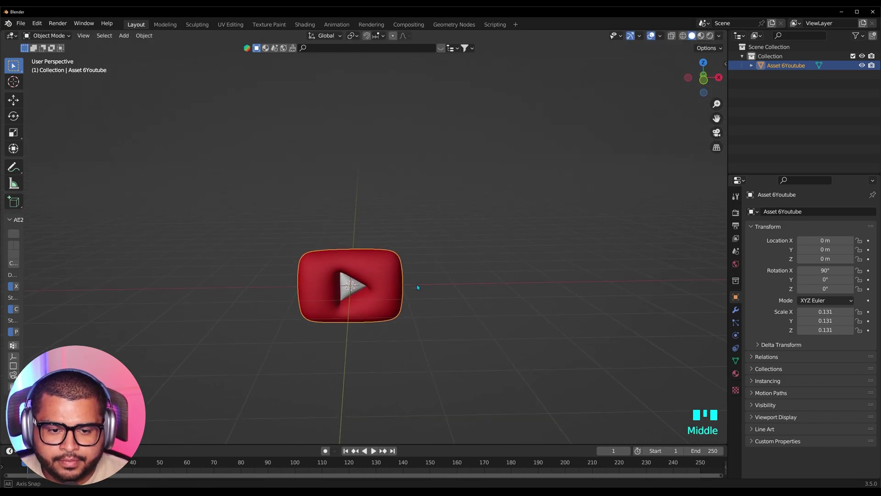
Step: Move the YouTube logo up and right to X 1.0745 m, Z 1.4219 m
left_click(13, 100)
left_click_drag(362, 248, 363, 184)
left_click_drag(378, 218, 436, 219)
left_click(459, 222)
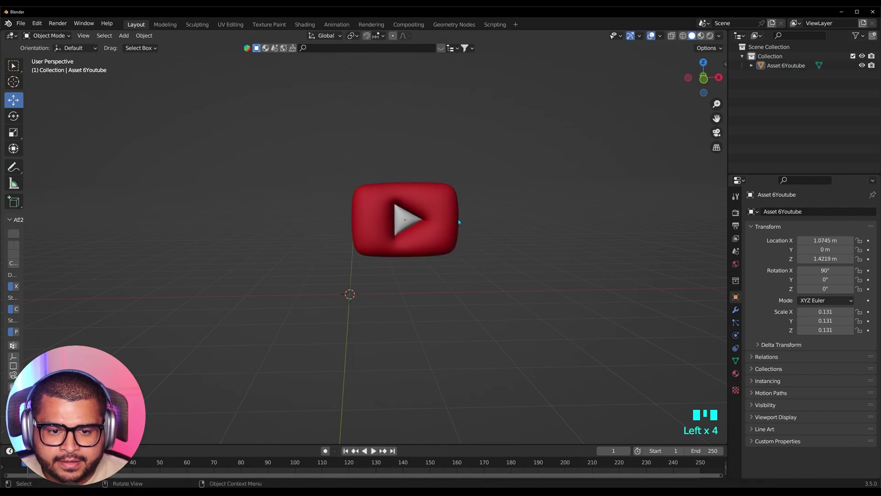
left_click(443, 210)
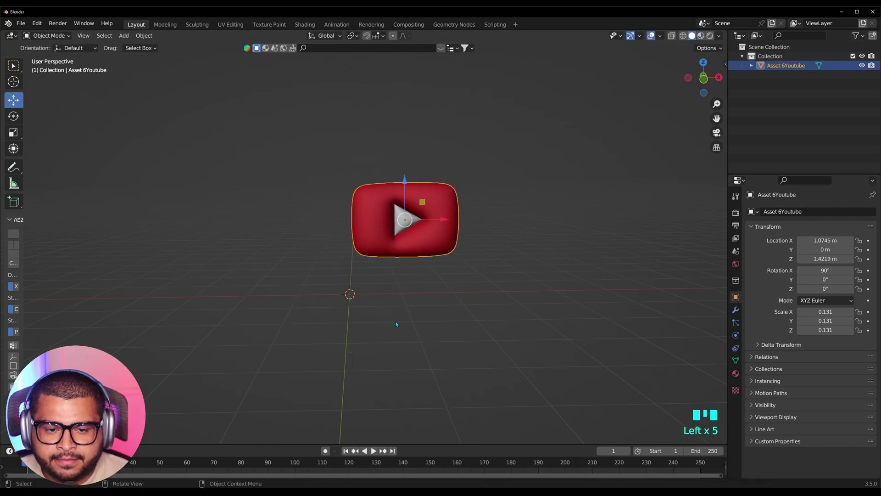
middle_click_drag(396, 324, 415, 322)
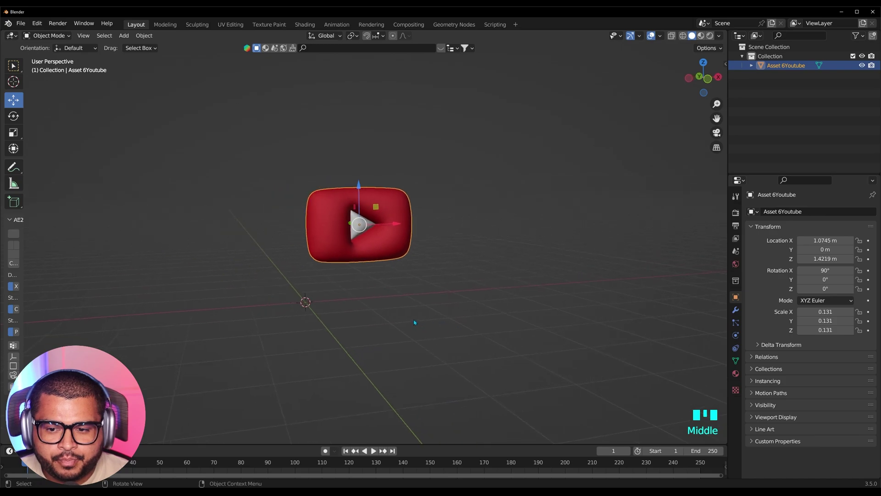
Step: Select the red material1 slot and view the logo in Material Preview shading
left_click(735, 373)
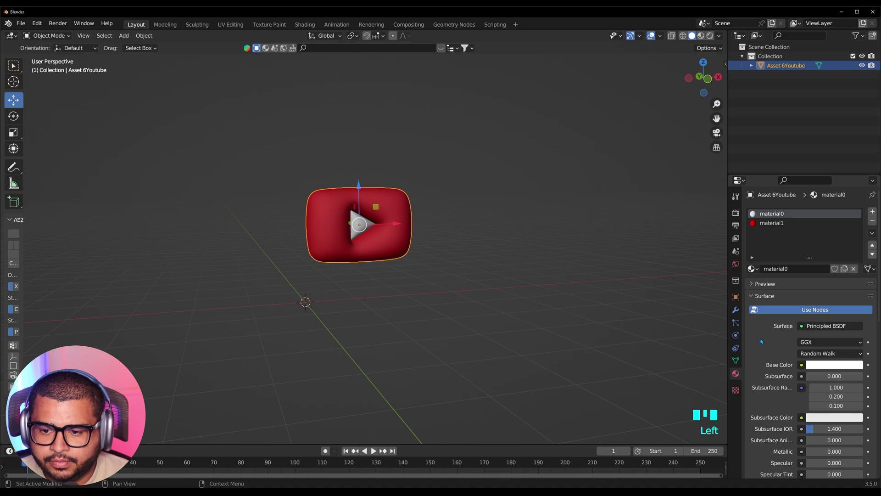
scroll(774, 325, "down", 1)
scroll(775, 325, "up", 4)
left_click(776, 224)
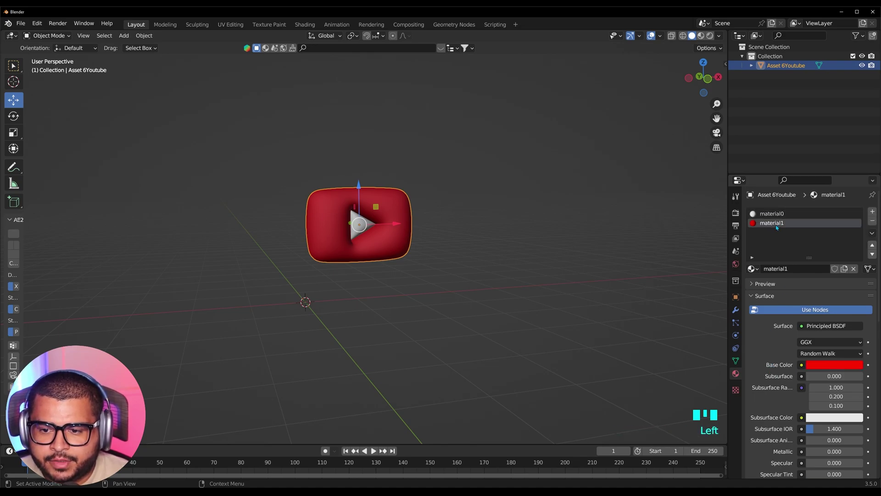
scroll(762, 346, "down", 4)
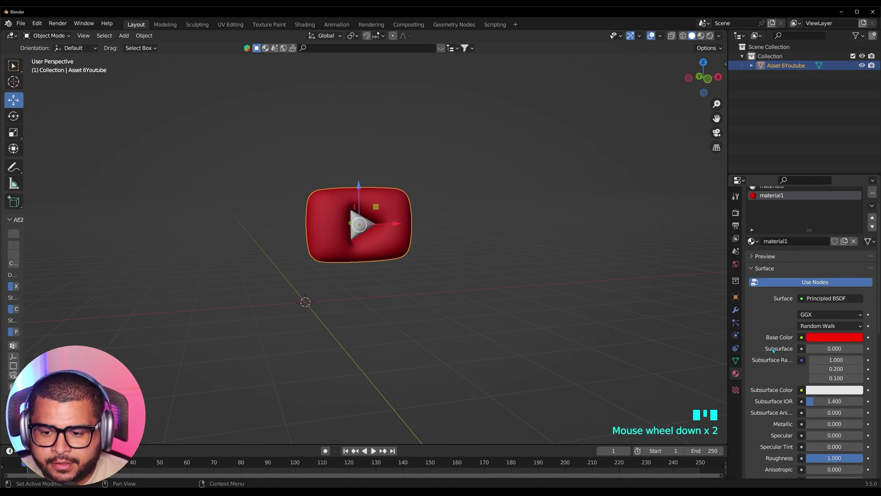
left_click(701, 36)
left_click(710, 37)
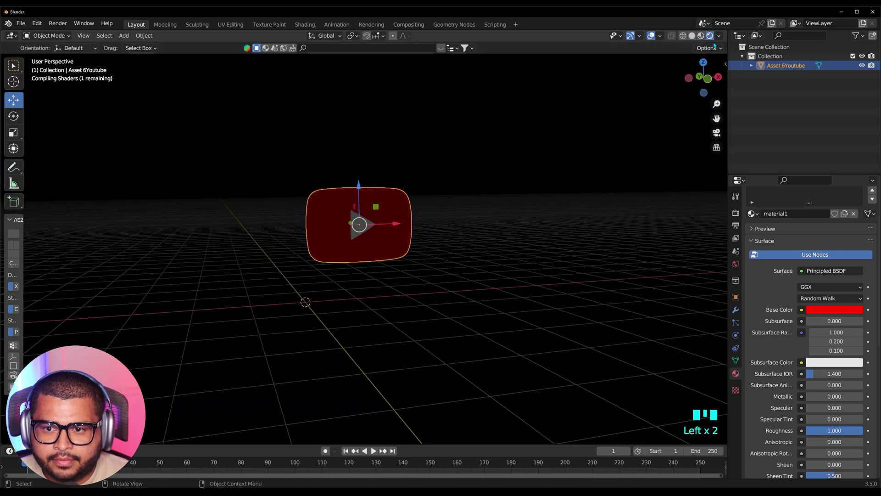
left_click(700, 36)
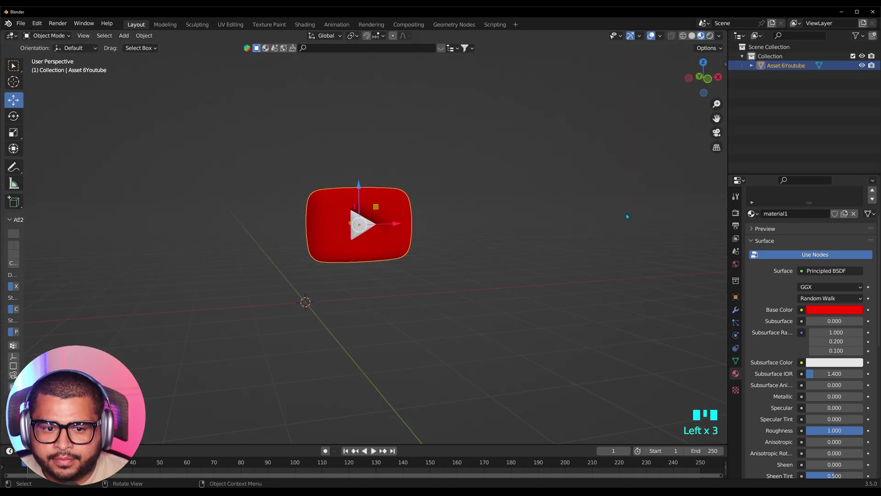
middle_click_drag(547, 295, 540, 296)
scroll(778, 354, "down", 6)
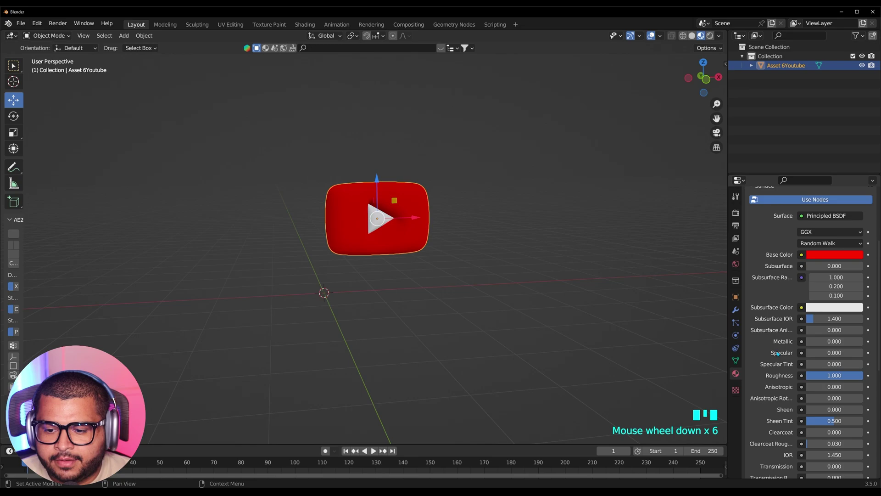
scroll(784, 362, "down", 1)
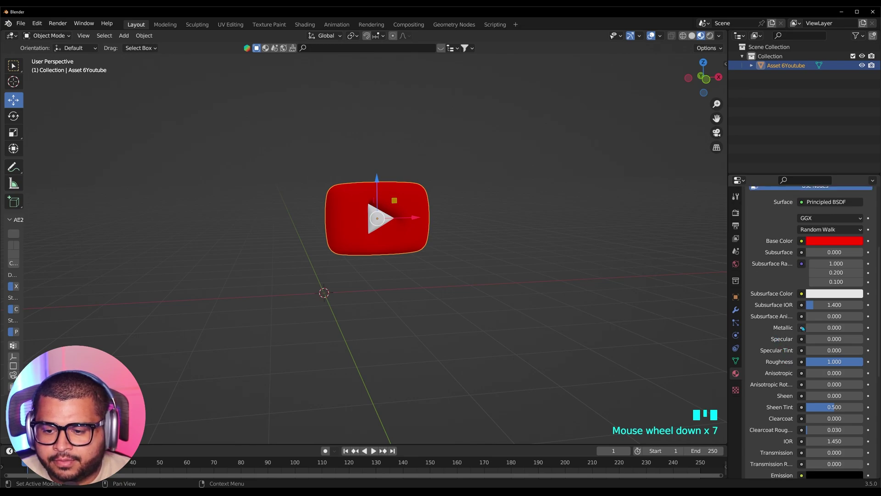
Step: Give the red material Metallic 0.994 and lower roughness for a glossy finish
left_click_drag(808, 327, 862, 327)
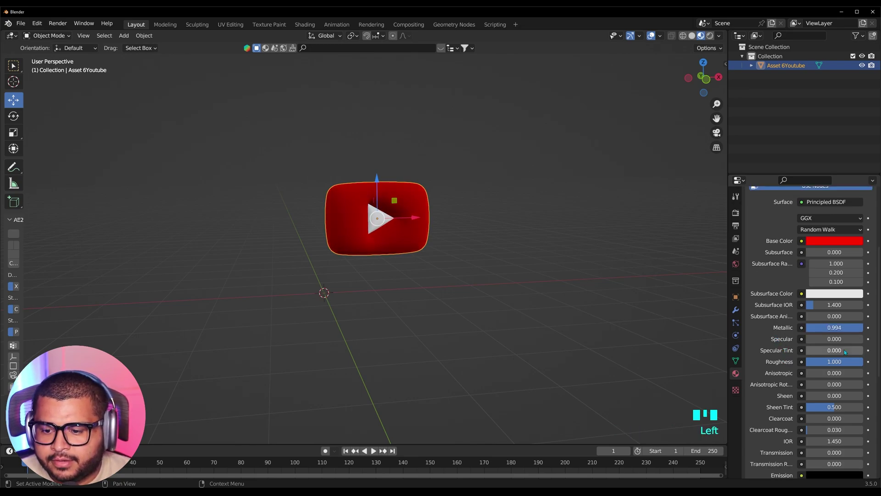
left_click_drag(845, 362, 812, 361)
scroll(529, 357, "down", 2)
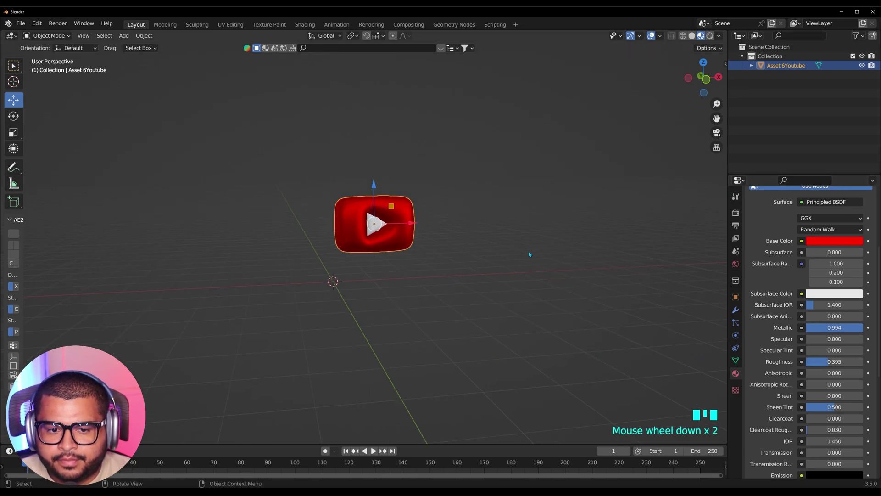
scroll(808, 321, "up", 15)
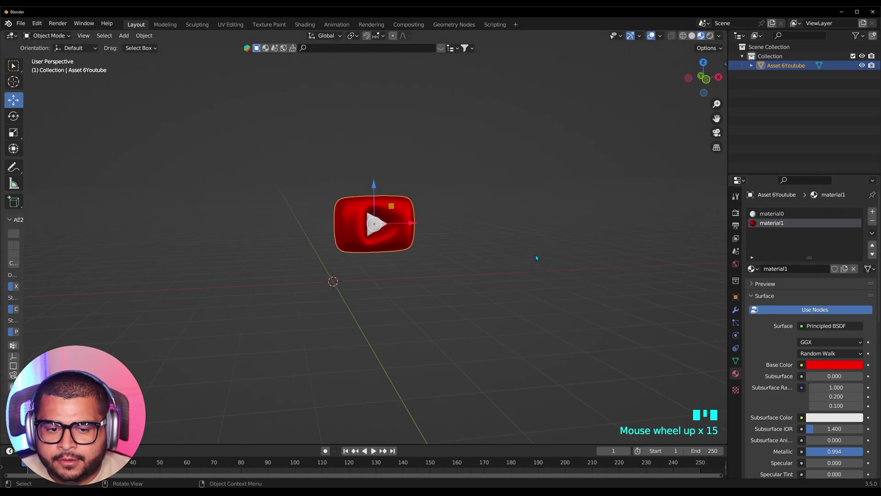
left_click(464, 207)
middle_click_drag(464, 206, 397, 221)
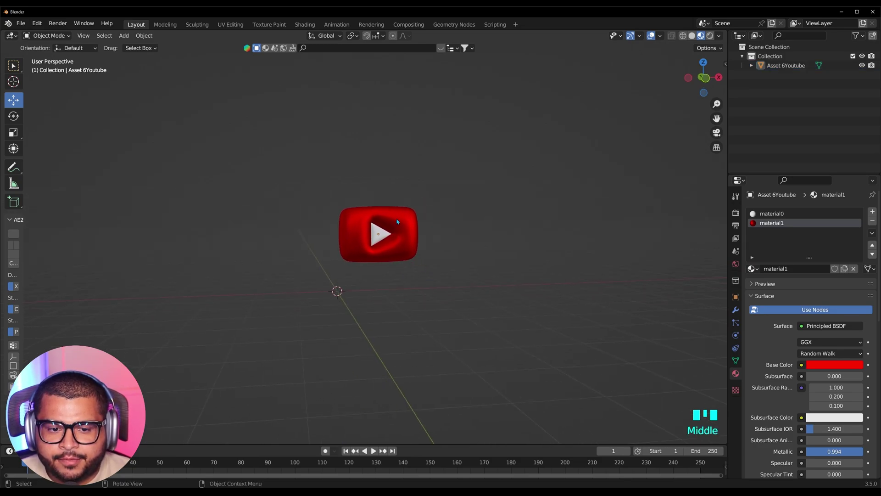
left_click(398, 222)
scroll(389, 257, "up", 7)
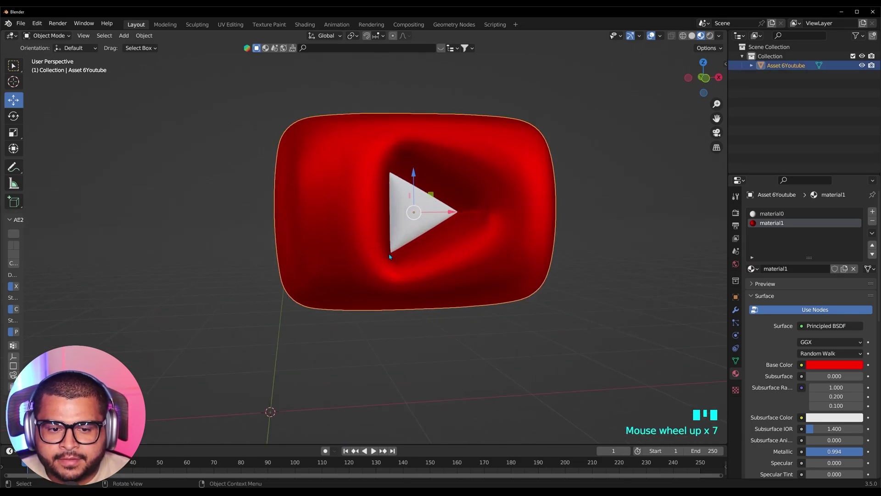
Step: Check the YouTube icon's white material0 and red material1 slots
left_click(408, 226)
left_click(779, 214)
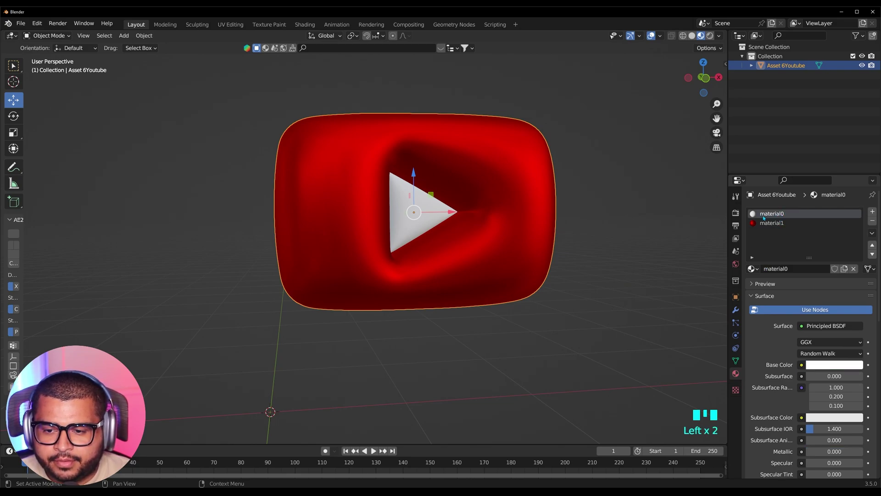
left_click(527, 157)
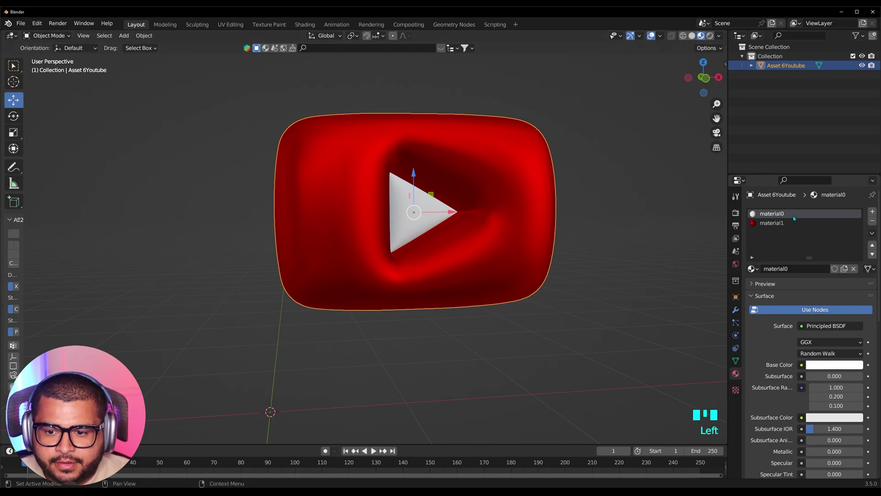
left_click(772, 223)
left_click(773, 214)
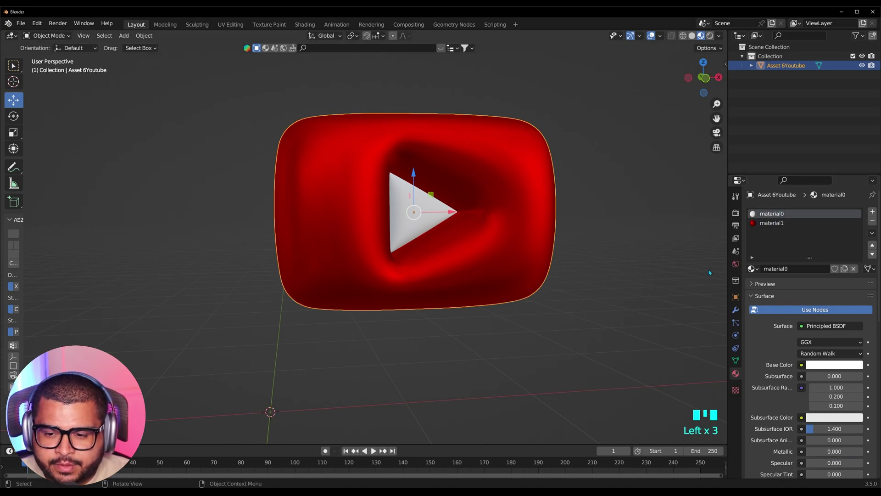
scroll(817, 353, "down", 1)
middle_click_drag(596, 322, 372, 330)
Step: Import Asset 4Spotify.obj as a Wavefront OBJ model into the scene
left_click(20, 23)
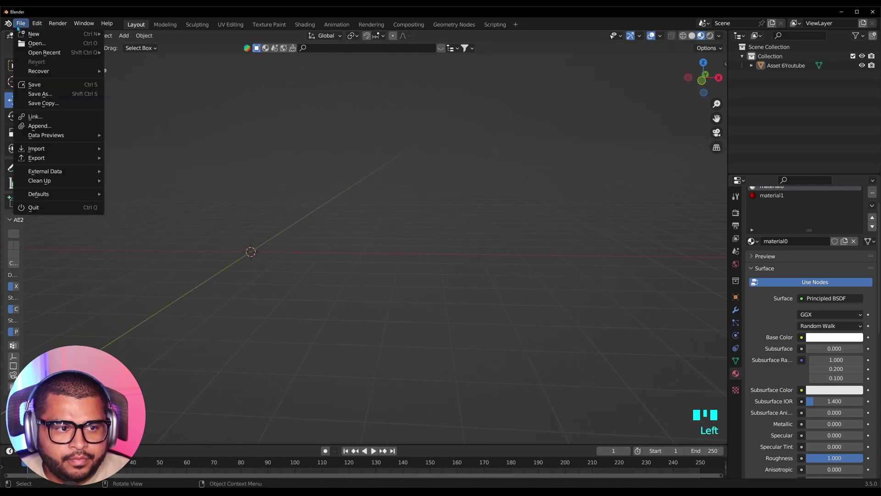
mouse_move(55, 149)
left_click(162, 261)
scroll(425, 287, "down", 3)
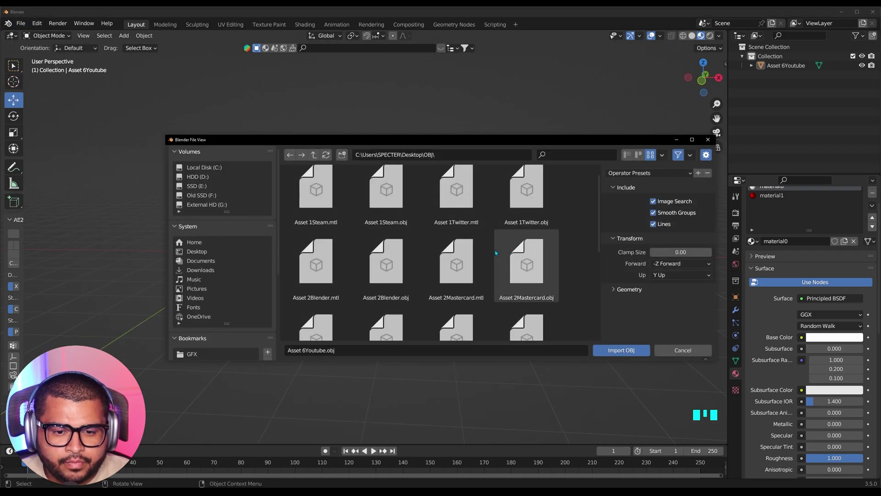
scroll(425, 287, "down", 2)
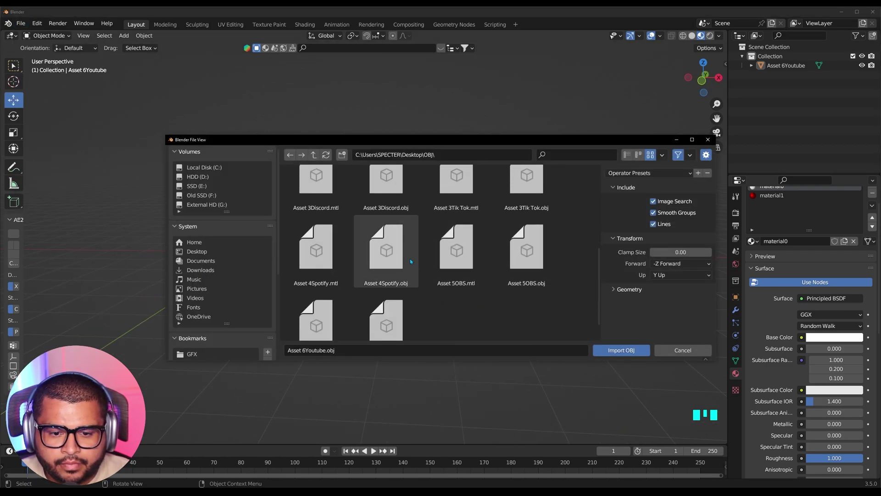
left_click(392, 267)
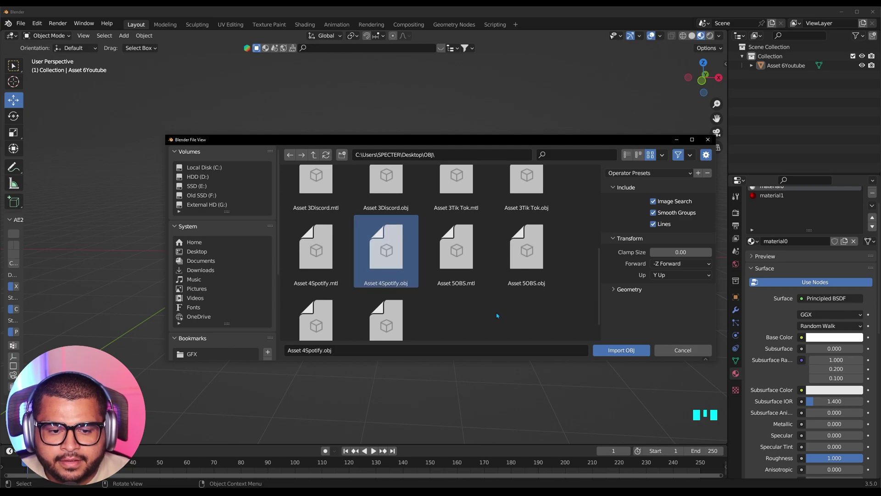
left_click(624, 350)
scroll(422, 337, "down", 3)
middle_click_drag(422, 337, 292, 227)
Step: Move the YouTube icon aside and centre the view on the Spotify logo
left_click(312, 283)
left_click_drag(271, 207, 140, 254)
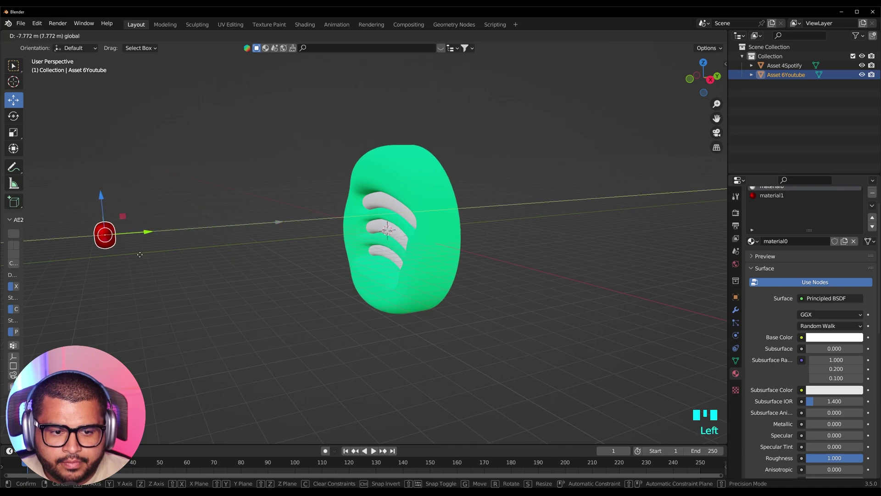
left_click(140, 254)
middle_click_drag(140, 255, 142, 320)
left_click(299, 275)
scroll(325, 301, "up", 6)
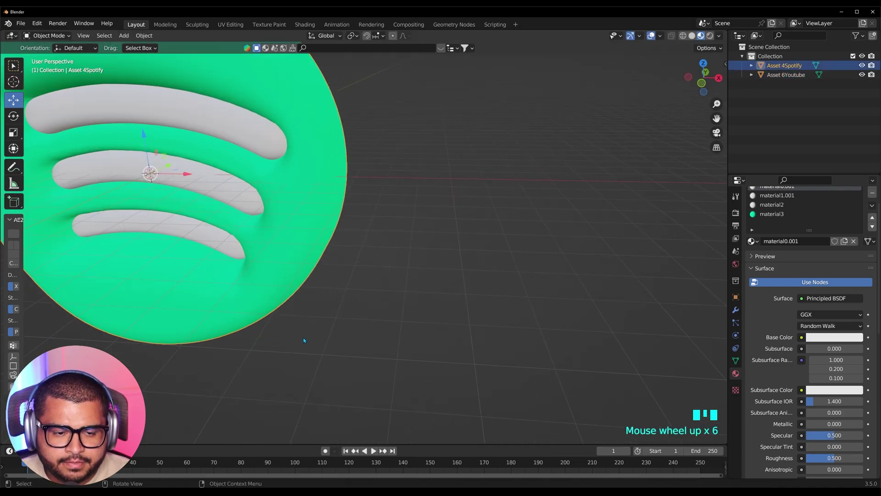
middle_click_drag(303, 340, 482, 367, "shift")
scroll(422, 364, "down", 2)
middle_click_drag(422, 364, 372, 314)
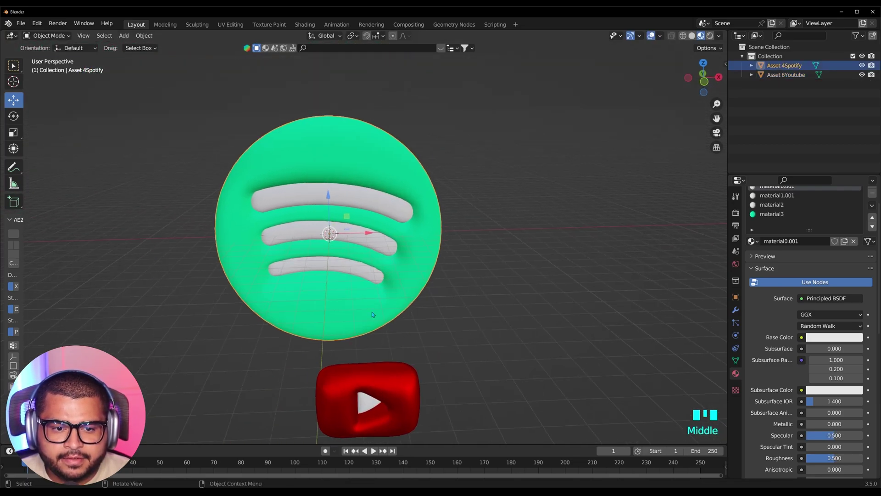
scroll(373, 314, "up", 2)
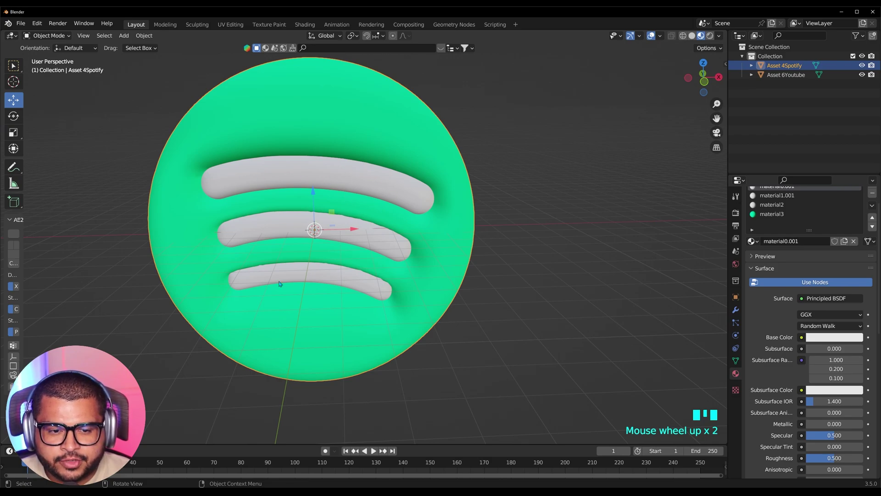
scroll(799, 231, "up", 3)
Step: Set the base colour of material0.001, material1.001 and material2 to black
left_click(781, 218)
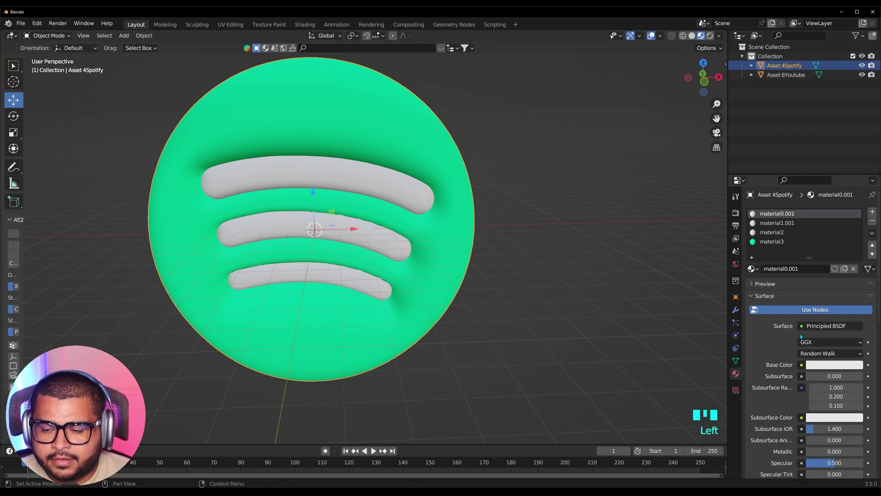
left_click(820, 367)
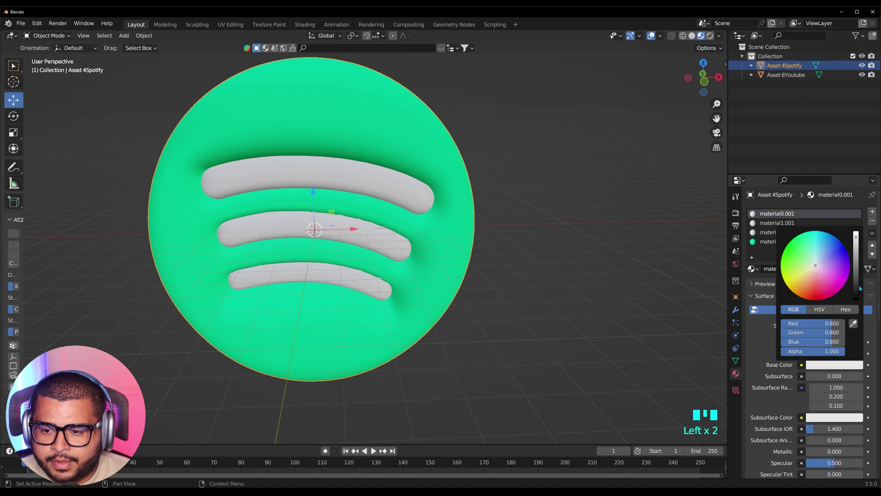
left_click_drag(856, 236, 855, 299)
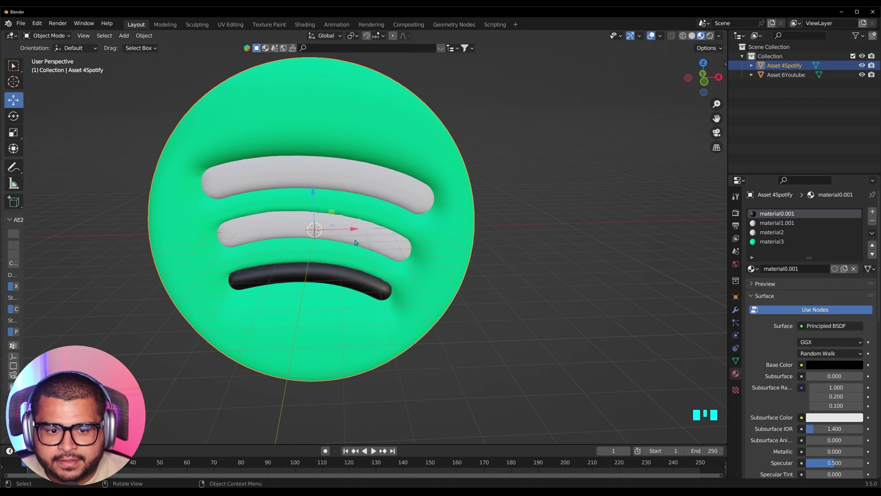
left_click(777, 224)
left_click(833, 365)
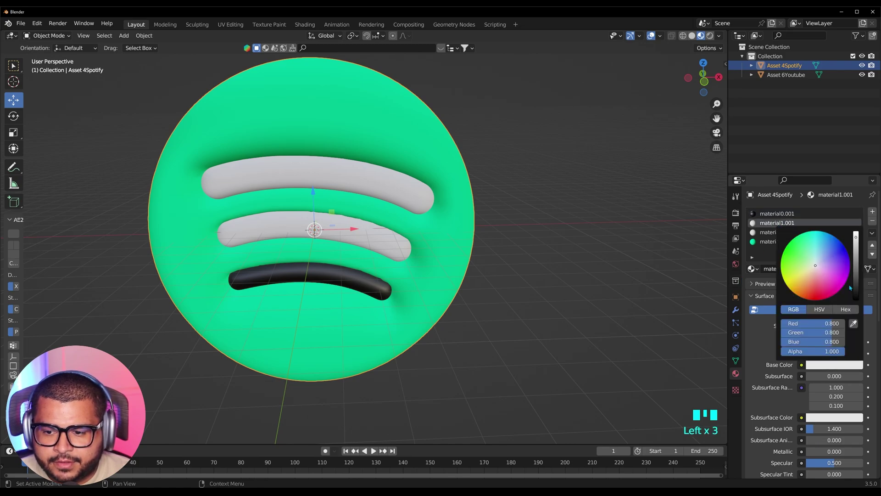
left_click_drag(855, 238, 855, 299)
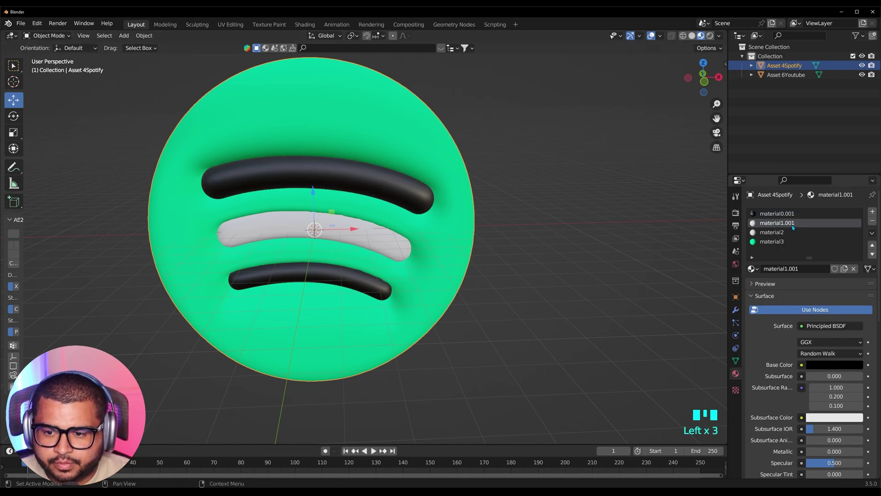
left_click(774, 233)
left_click(828, 362)
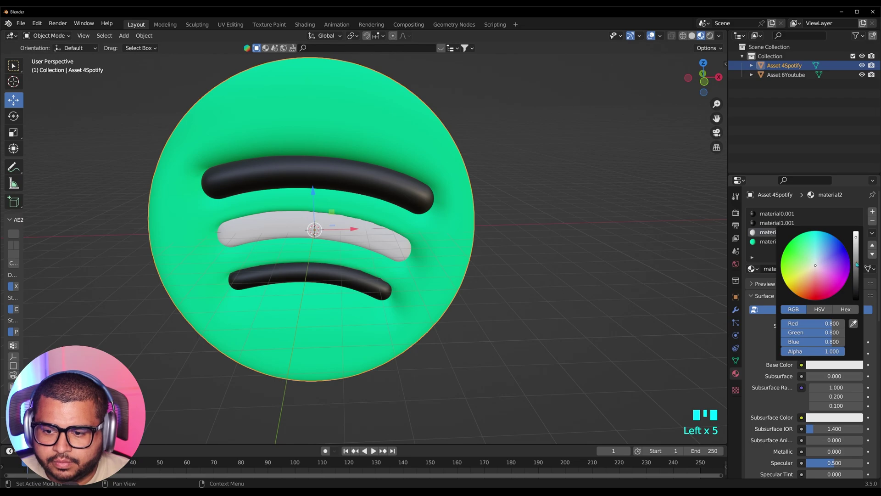
left_click_drag(856, 265, 855, 299)
scroll(413, 275, "down", 5)
middle_click_drag(422, 299, 483, 367)
scroll(472, 334, "up", 6)
Step: Scale the Spotify icon down to 0.353 and enlarge the Timeline area
scroll(484, 367, "down", 4)
left_click(410, 222)
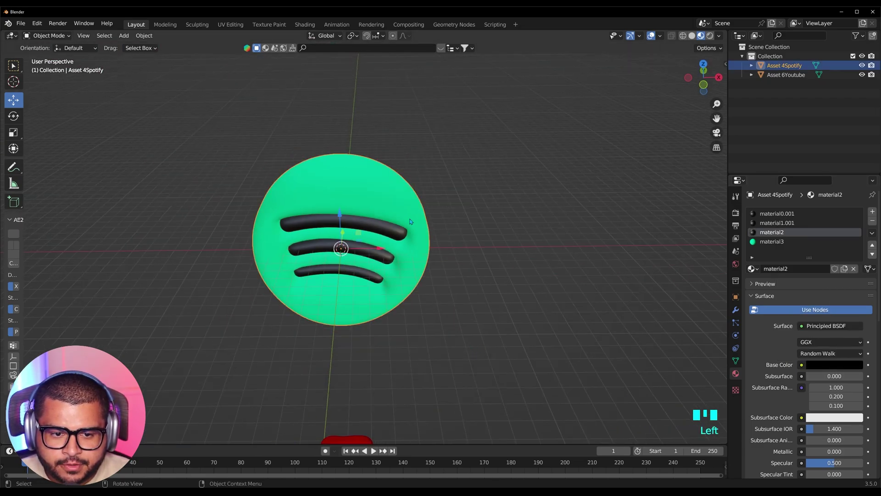
key("s")
left_click(367, 301)
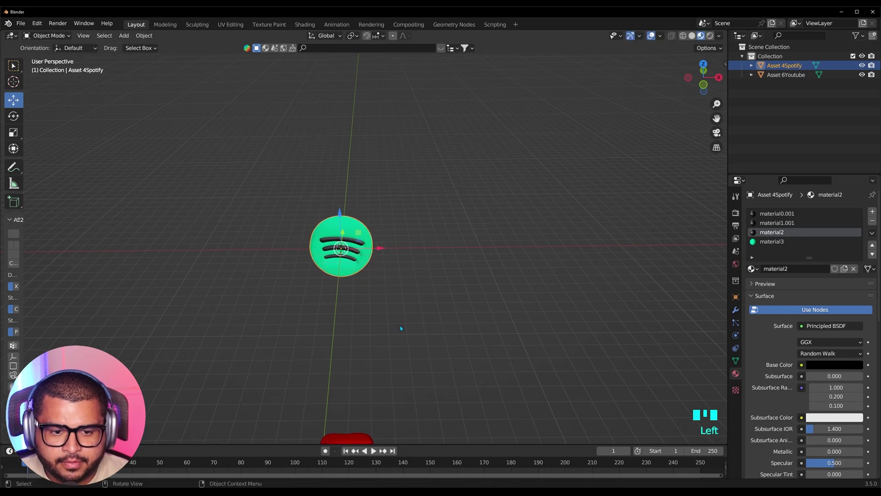
left_click(429, 419)
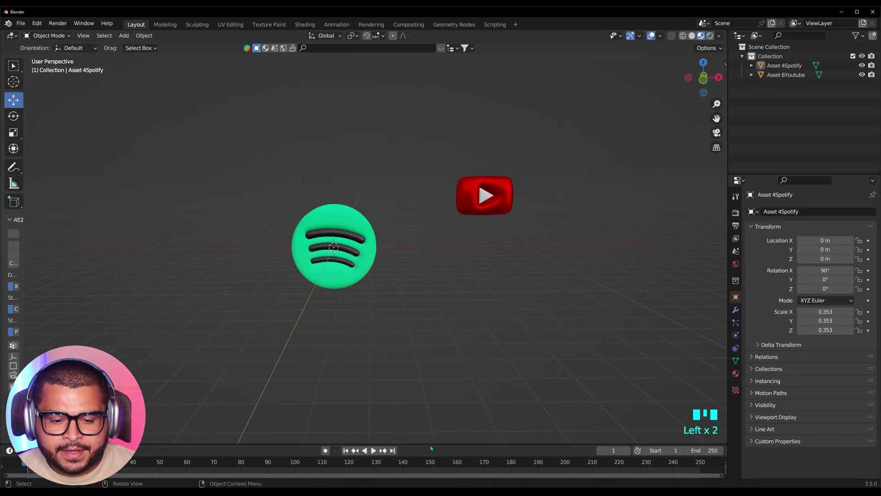
left_click_drag(431, 446, 430, 375)
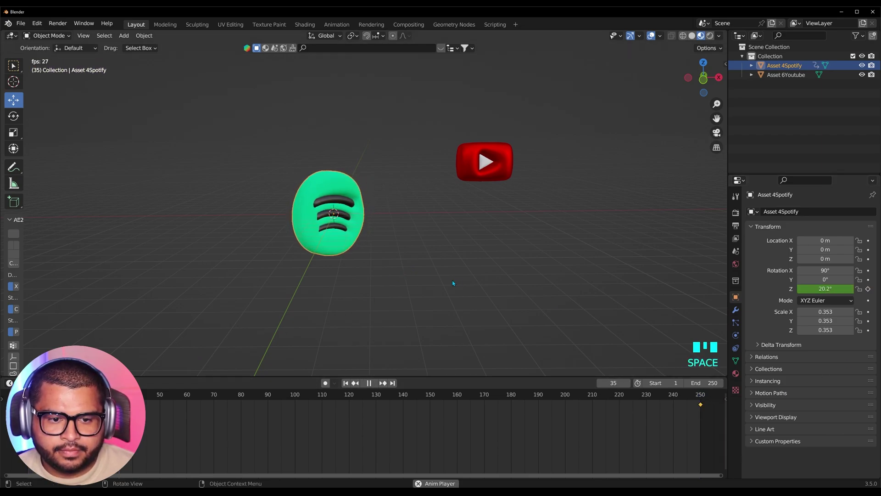
Step: Orbit around the spinning Spotify icon during playback, then select the YouTube icon
middle_click_drag(453, 283, 354, 321)
scroll(356, 308, "down", 3)
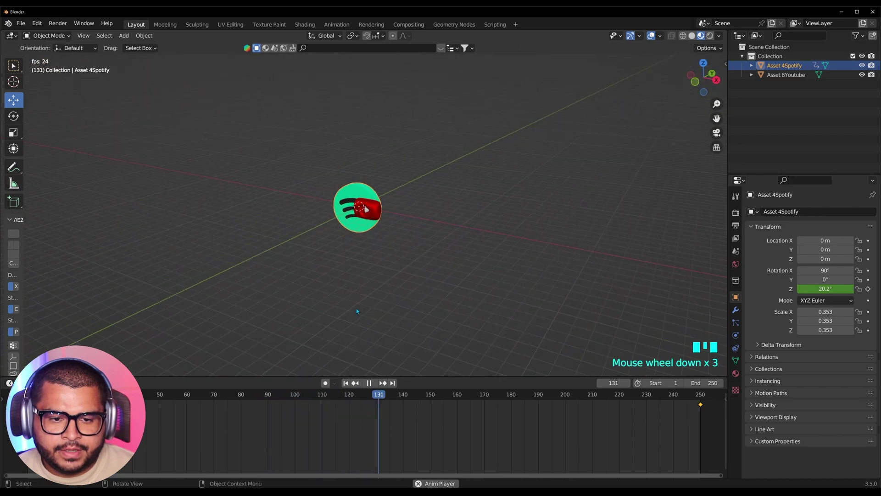
scroll(368, 271, "up", 4)
middle_click_drag(368, 271, 335, 211)
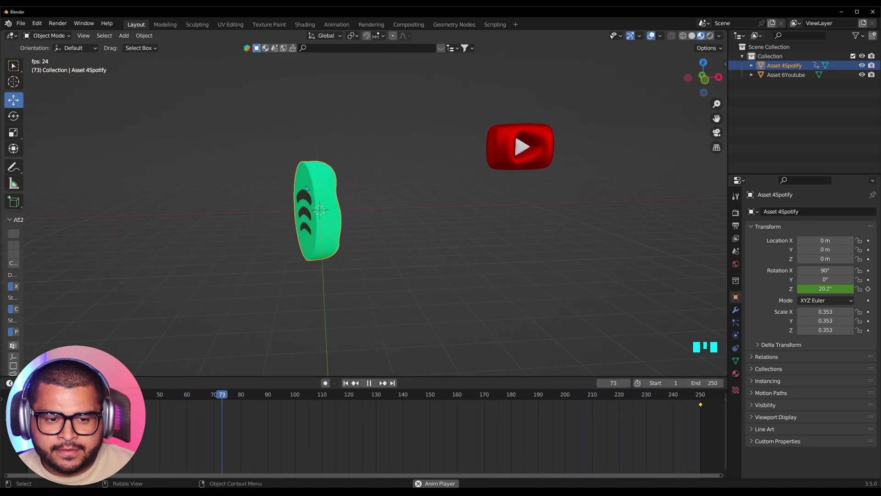
middle_click_drag(370, 262, 367, 211)
scroll(309, 182, "up", 4)
middle_click_drag(308, 183, 404, 244, "shift")
left_click(356, 118)
Step: Orbit and zoom out to frame both icons side by side
middle_click_drag(349, 197, 495, 302)
scroll(495, 303, "down", 3)
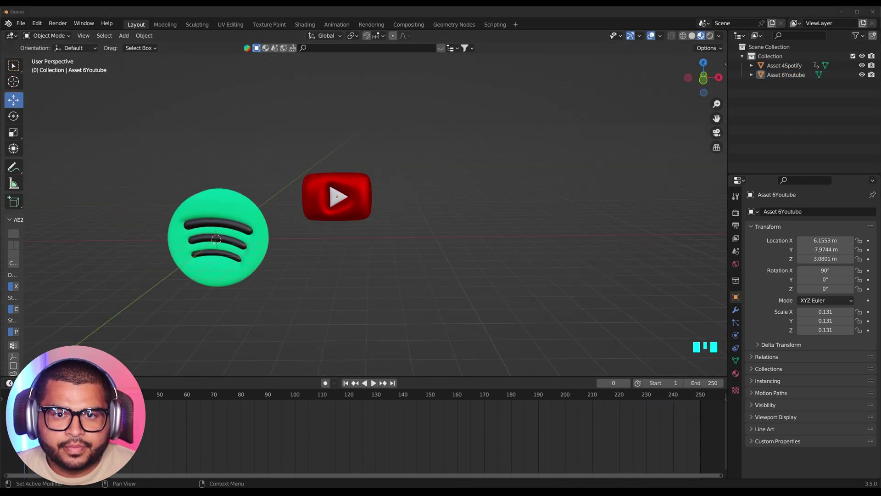